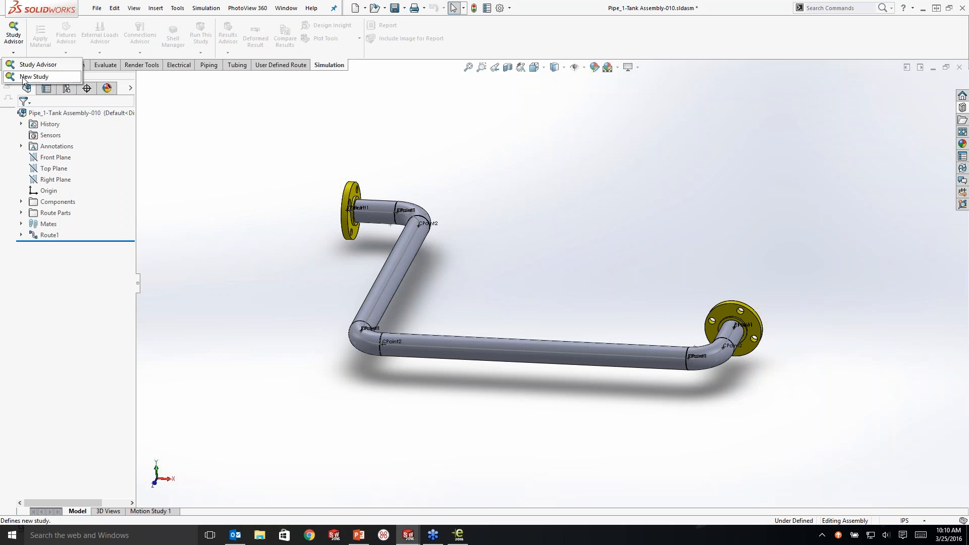
# Step: Create a new static study of the pipe assembly and apply Plain Carbon Steel to all parts
pyautogui.click(33, 76)
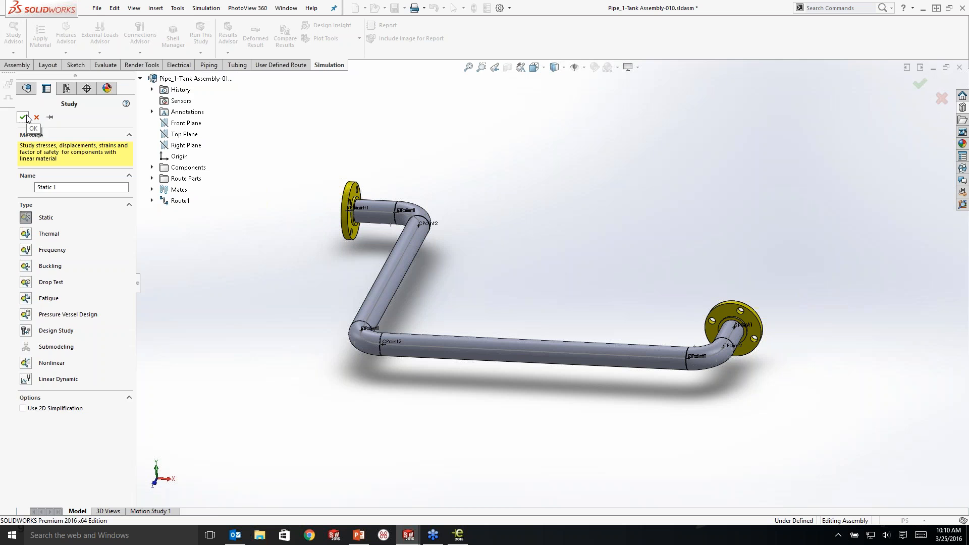
pyautogui.click(22, 117)
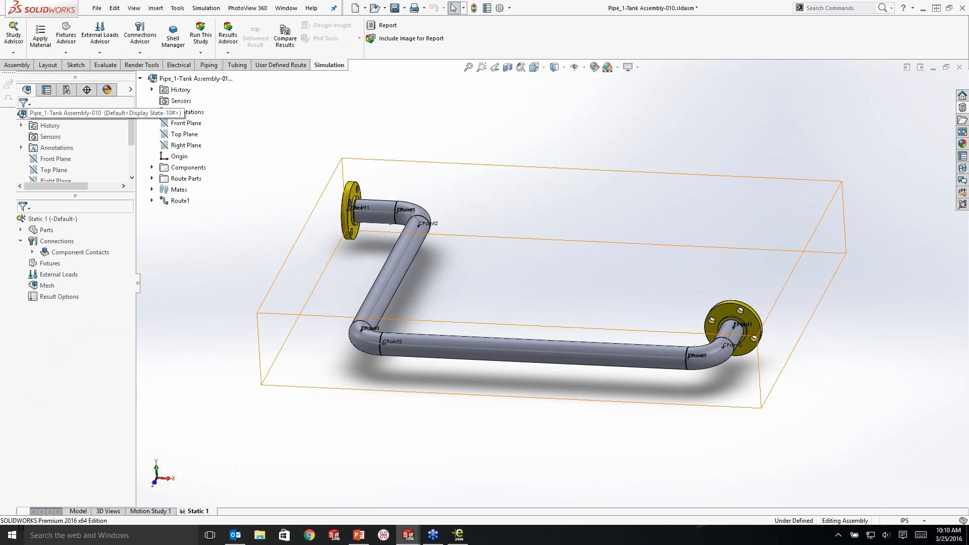
pyautogui.rightClick(49, 234)
pyautogui.moveTo(78, 255)
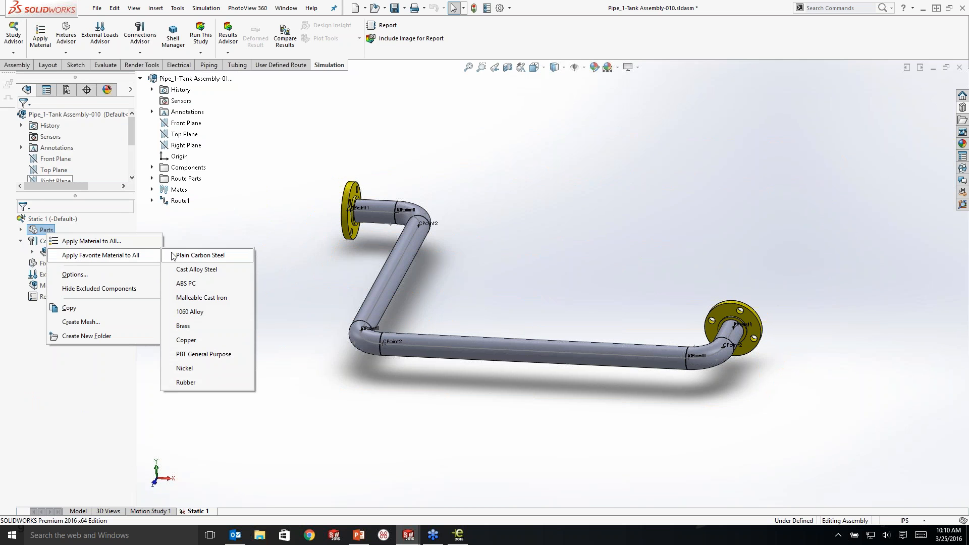
pyautogui.click(200, 256)
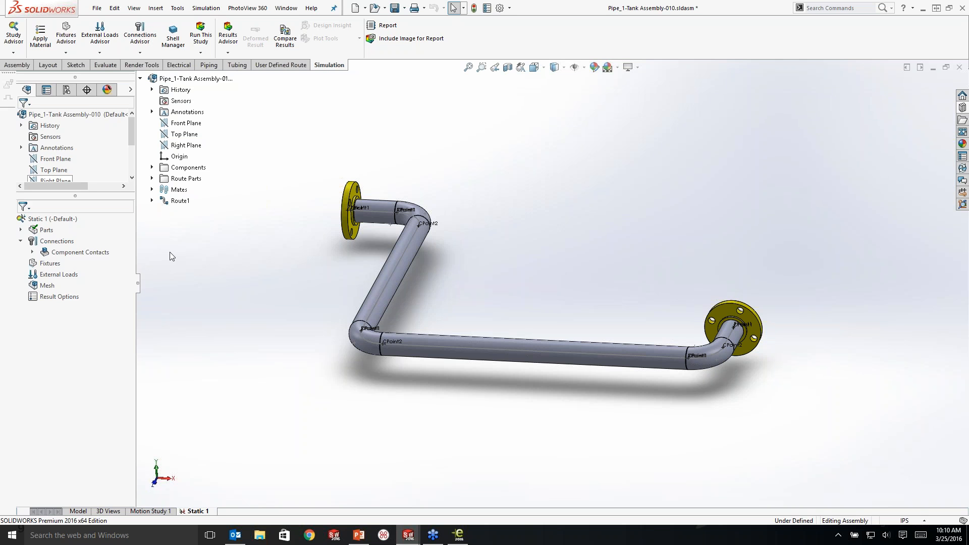
# Step: Add a Fixed Geometry fixture to the ring-shaped faces around the bores of both end flanges
pyautogui.rightClick(50, 264)
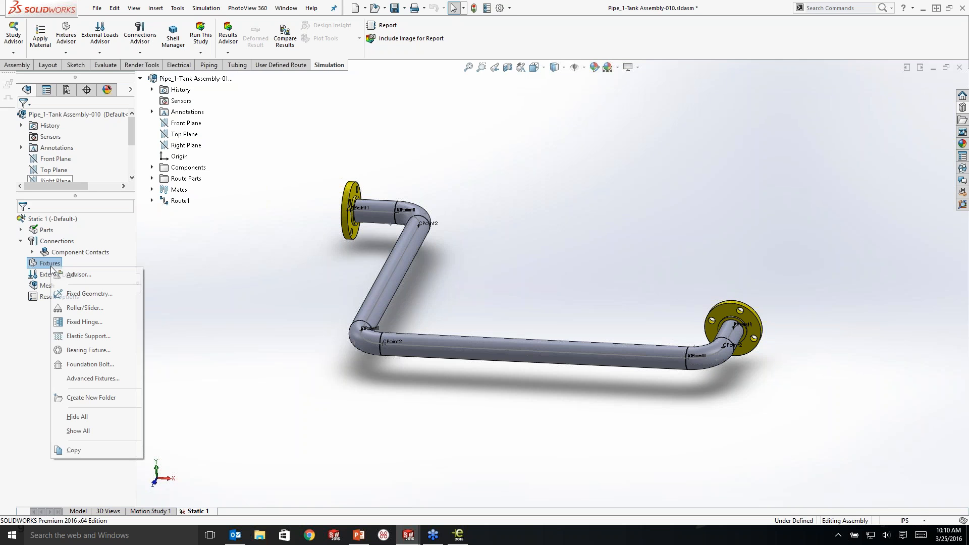
pyautogui.click(79, 294)
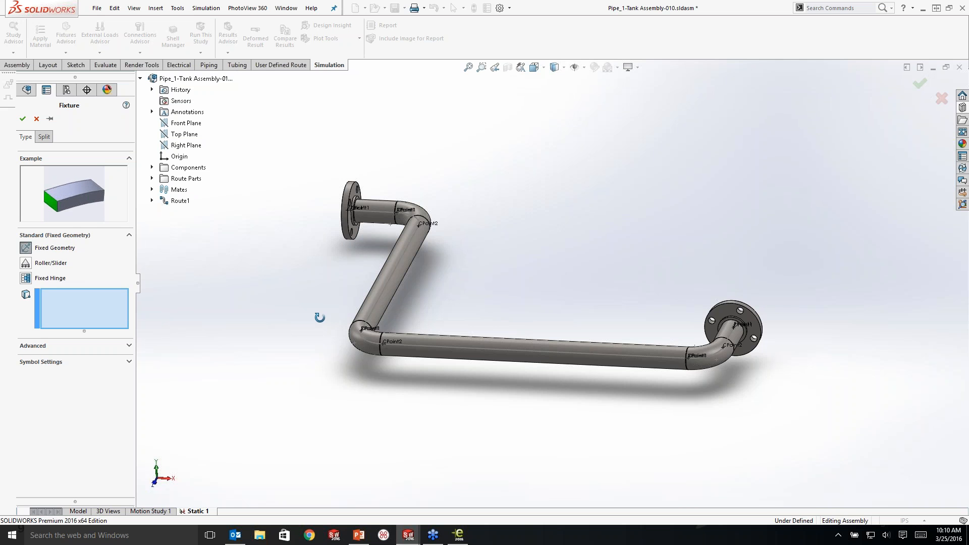
pyautogui.moveTo(320, 318); pyautogui.dragTo(403, 309, button='middle')
pyautogui.scroll(-5, 331, 270)
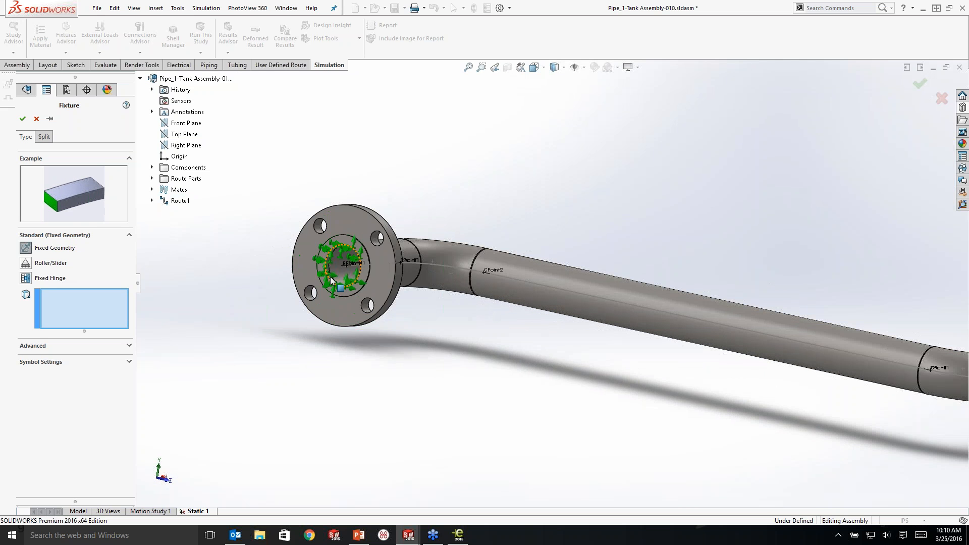
pyautogui.click(349, 289)
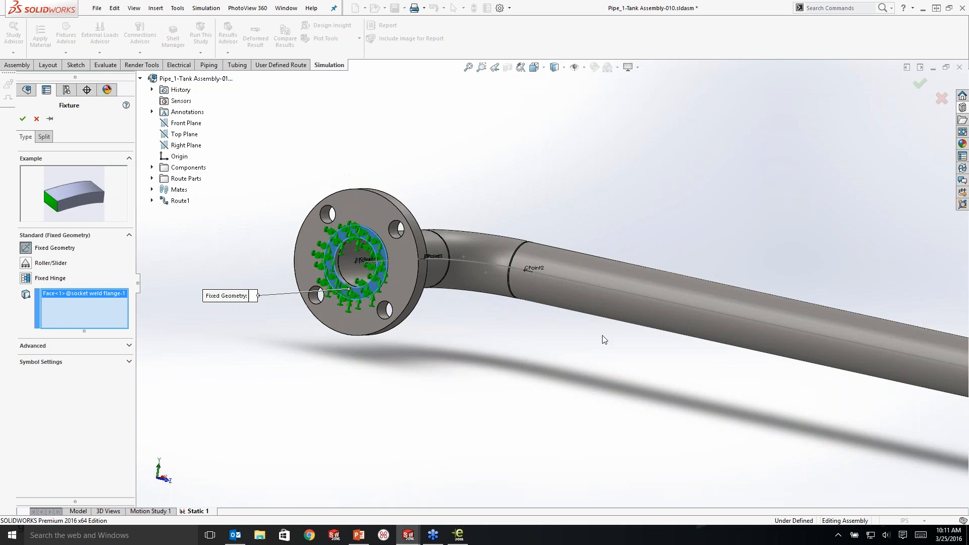
pyautogui.scroll(4, 606, 339)
pyautogui.moveTo(702, 376); pyautogui.dragTo(482, 361, button='middle')
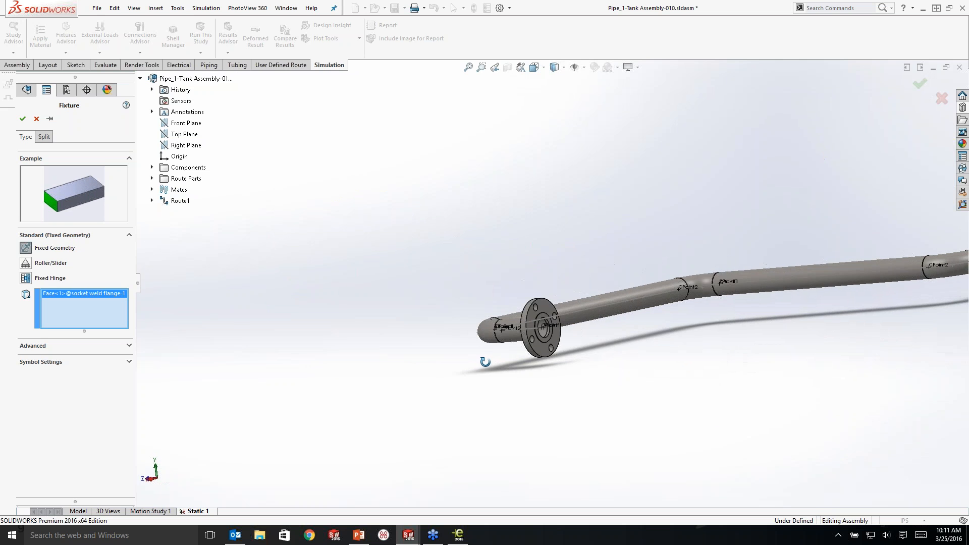
pyautogui.scroll(-4, 535, 336)
pyautogui.click(534, 333)
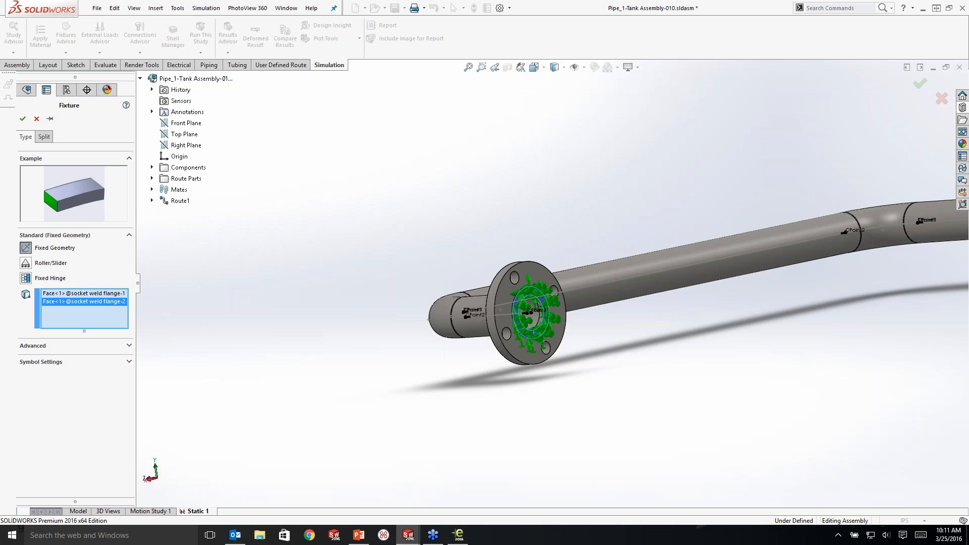
pyautogui.scroll(3, 499, 362)
pyautogui.moveTo(498, 361); pyautogui.dragTo(724, 318, button='middle')
pyautogui.scroll(2, 724, 317)
pyautogui.scroll(-1, 742, 284)
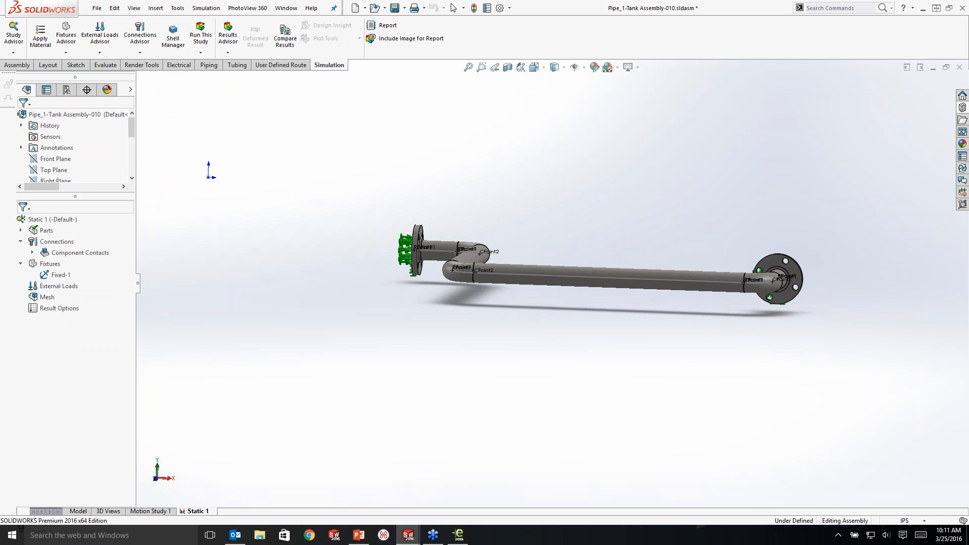
# Step: Apply a 350 lbf force to the long straight pipe's outer face, normal to the Top Plane with the direction reversed to point downward
pyautogui.moveTo(643, 265); pyautogui.dragTo(636, 294, button='middle')
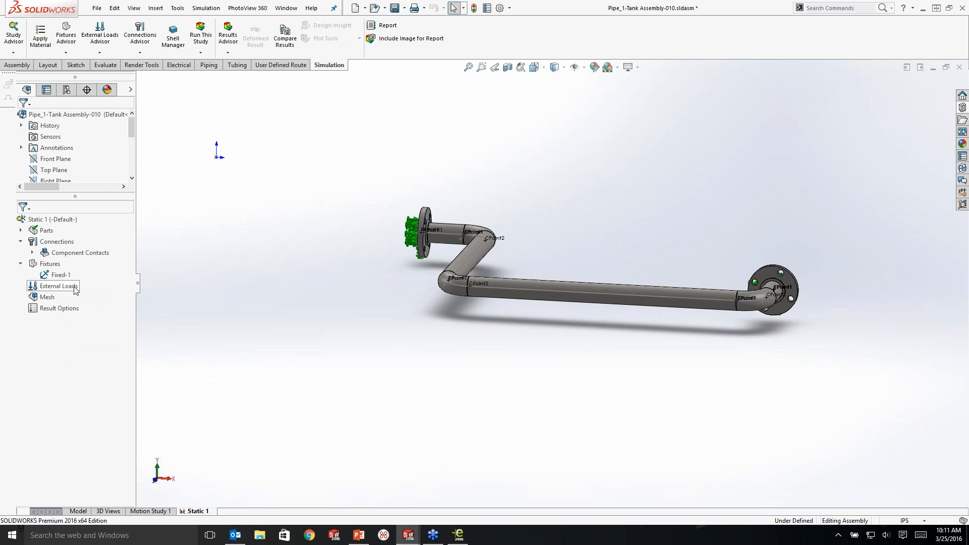
pyautogui.rightClick(55, 285)
pyautogui.click(99, 40)
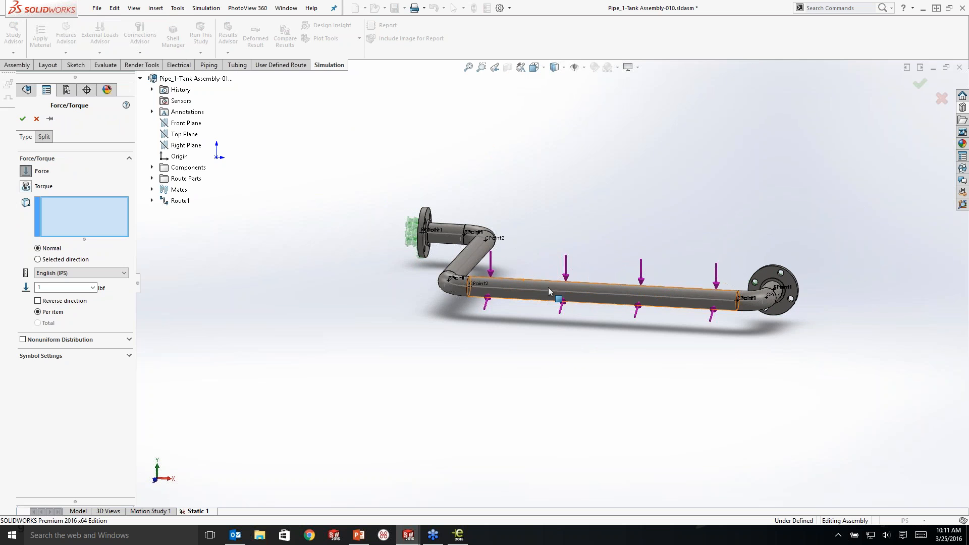
pyautogui.click(598, 295)
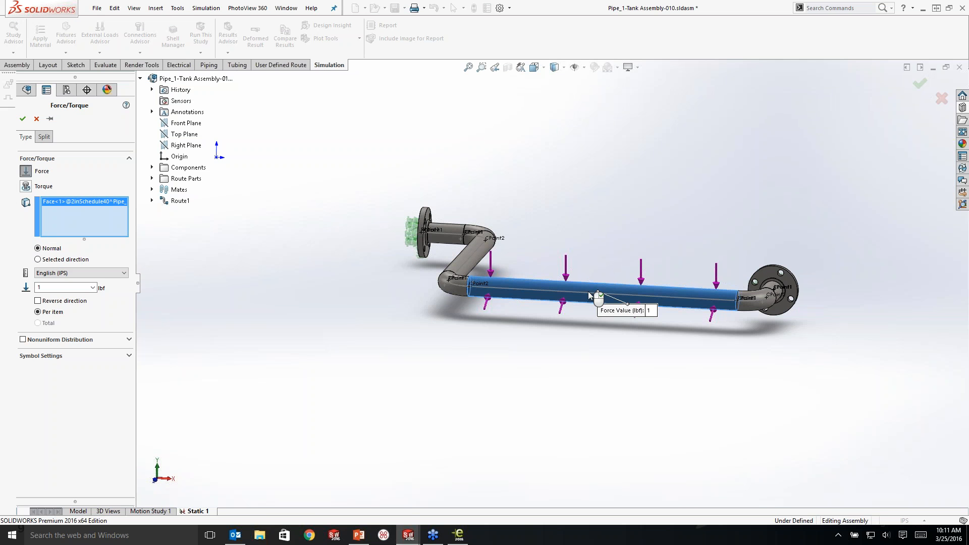
pyautogui.click(38, 260)
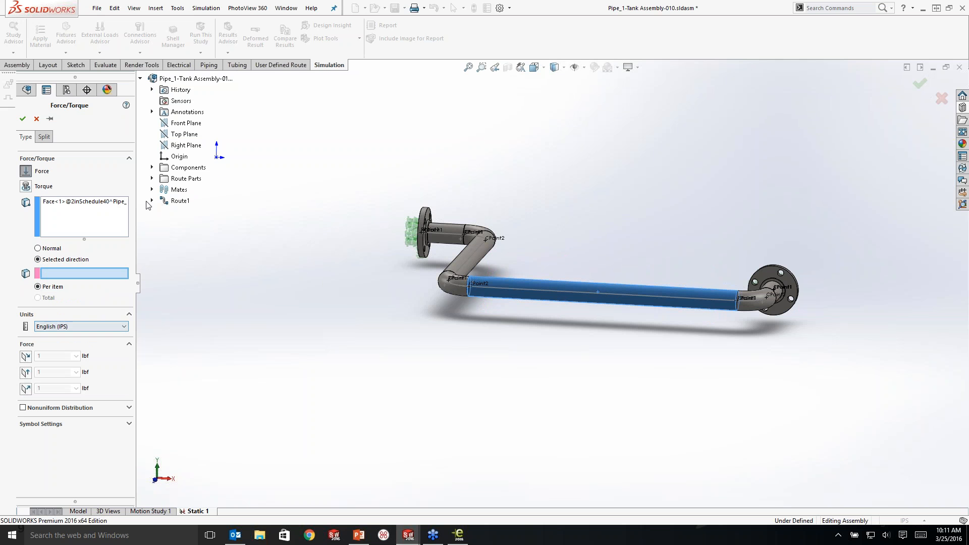
pyautogui.click(187, 140)
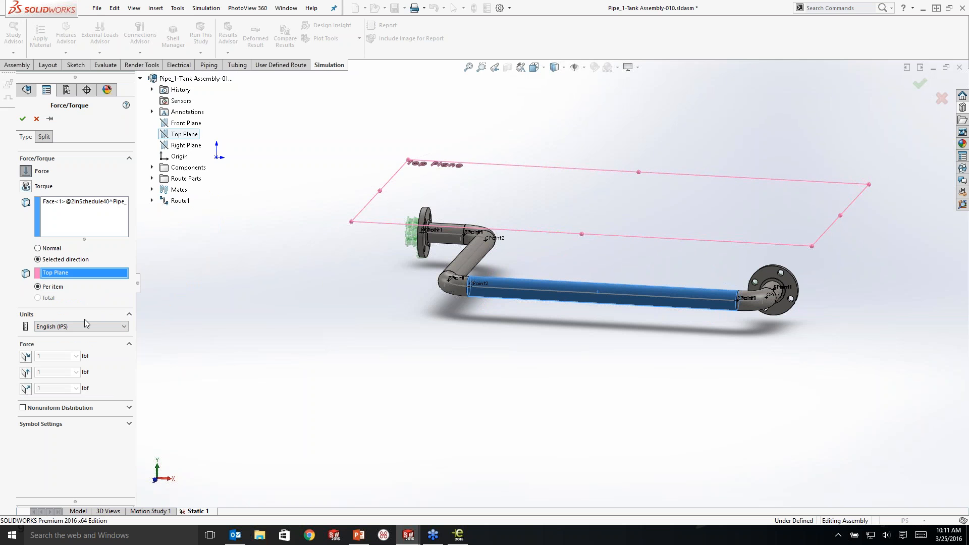
pyautogui.click(26, 389)
pyautogui.click(37, 404)
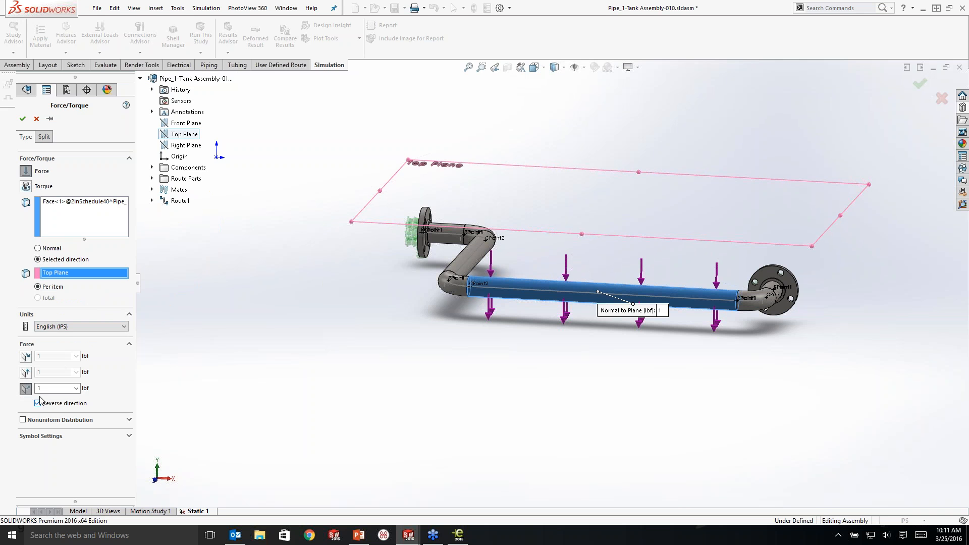
pyautogui.click(35, 389)
pyautogui.write('350')
pyautogui.click(22, 119)
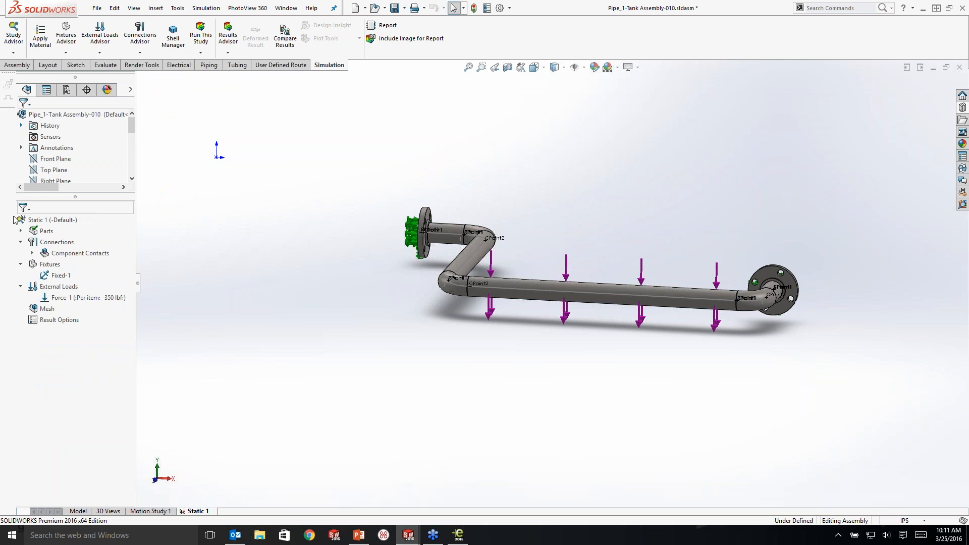
# Step: Mesh the assembly with the mesh density set finer than the default
pyautogui.rightClick(42, 312)
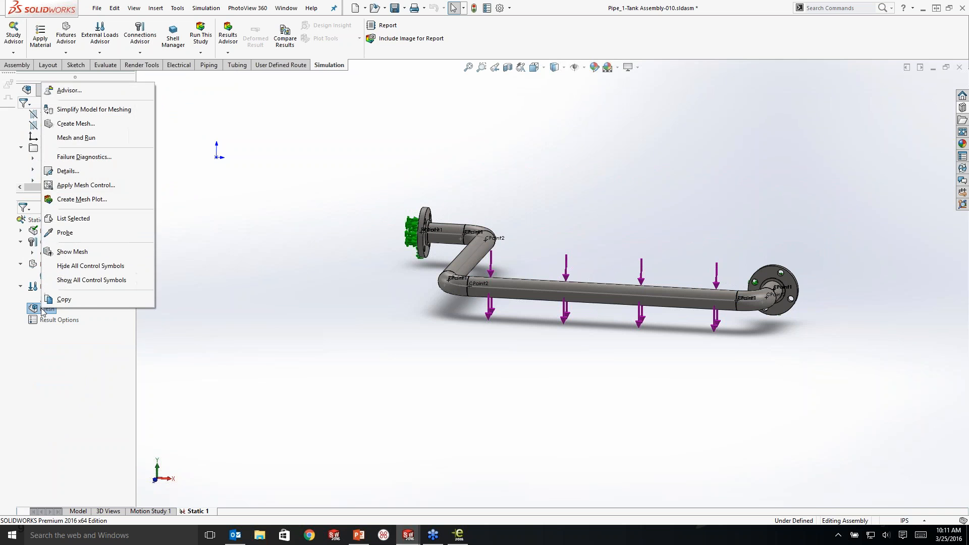
pyautogui.click(83, 124)
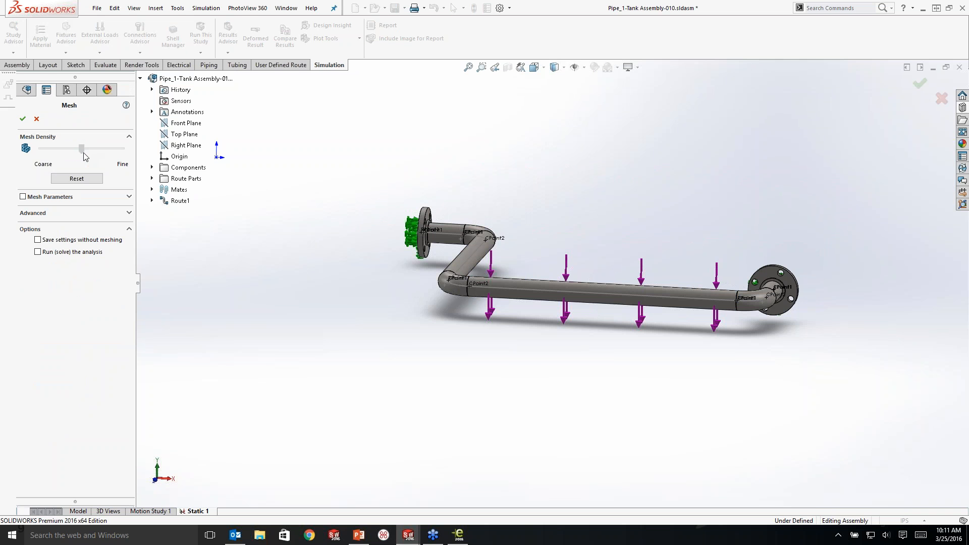
pyautogui.moveTo(83, 151); pyautogui.dragTo(109, 156)
pyautogui.click(22, 119)
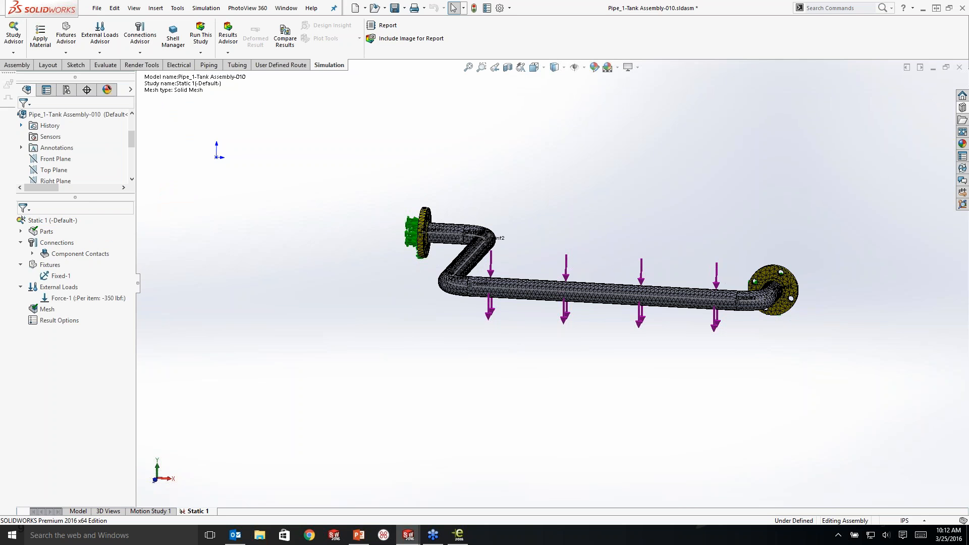
# Step: Run the static study to solve the analysis
pyautogui.scroll(-3, 56, 148)
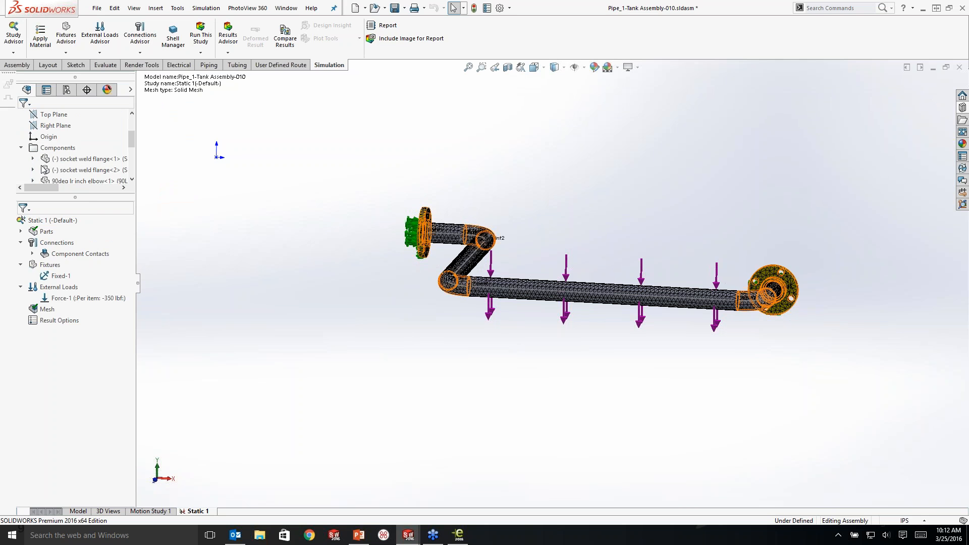
pyautogui.rightClick(59, 223)
pyautogui.click(73, 231)
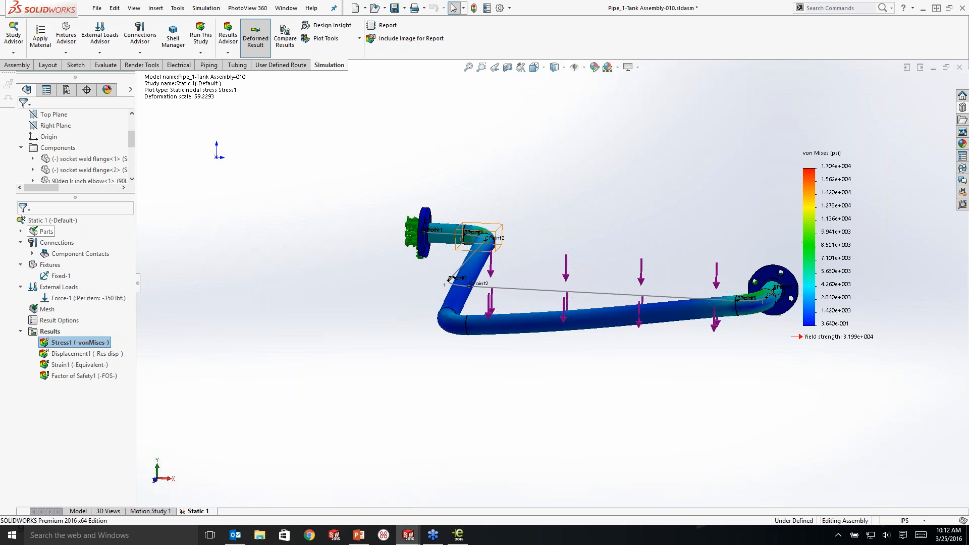
# Step: Inspect the deformed pipe, displaying the resultant displacement plot followed by the factor of safety plot
pyautogui.scroll(1, 708, 284)
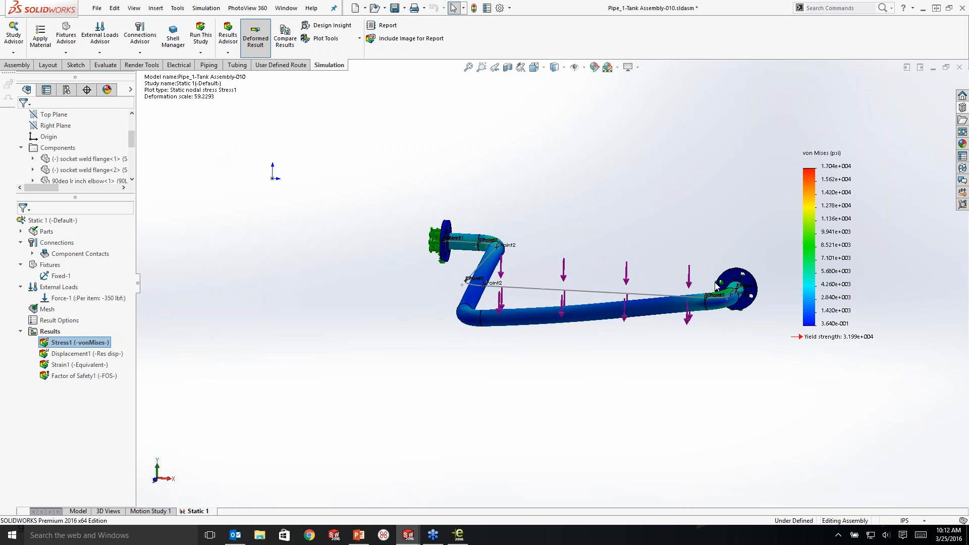
pyautogui.scroll(-1, 711, 283)
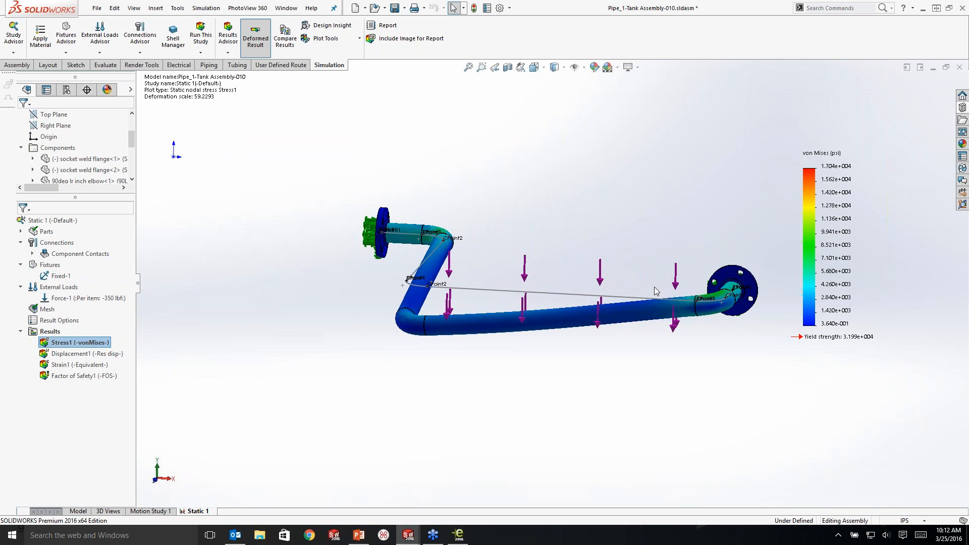
pyautogui.click(100, 355)
pyautogui.doubleClick(101, 355)
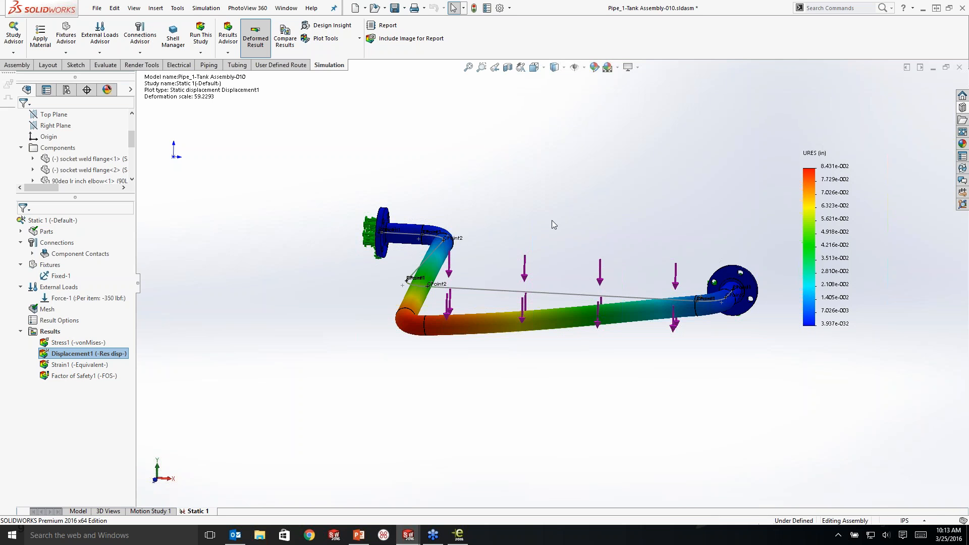
pyautogui.click(96, 376)
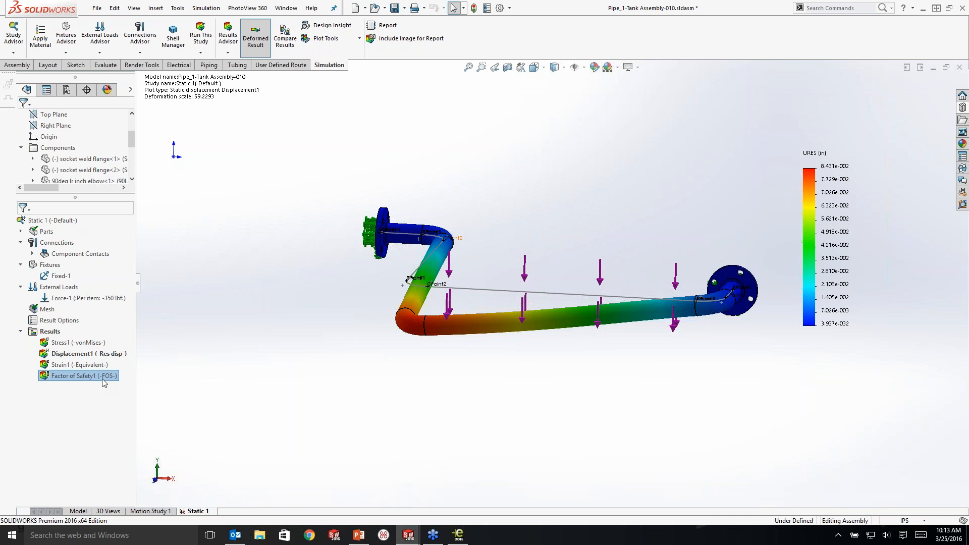
pyautogui.doubleClick(102, 378)
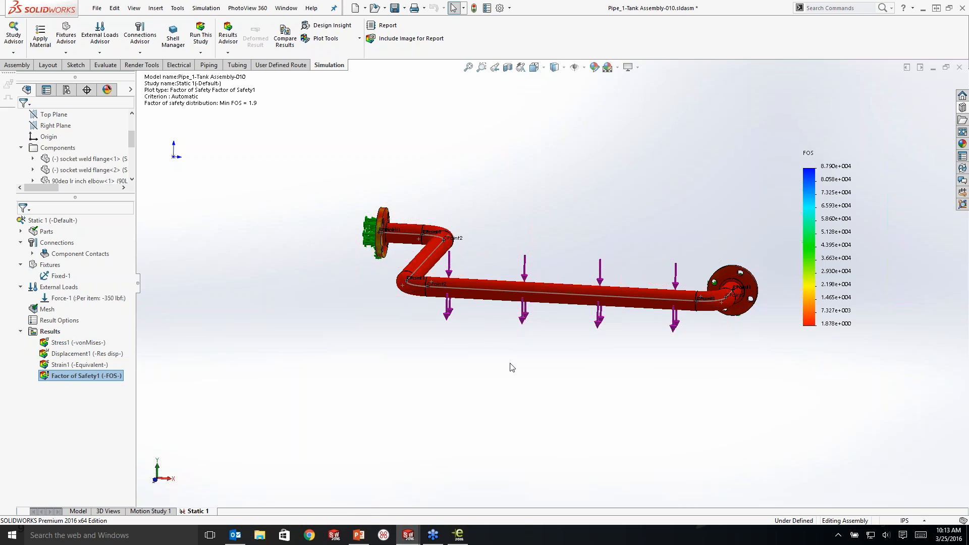
# Step: Switch to the PowerPoint presentation
pyautogui.click(364, 537)
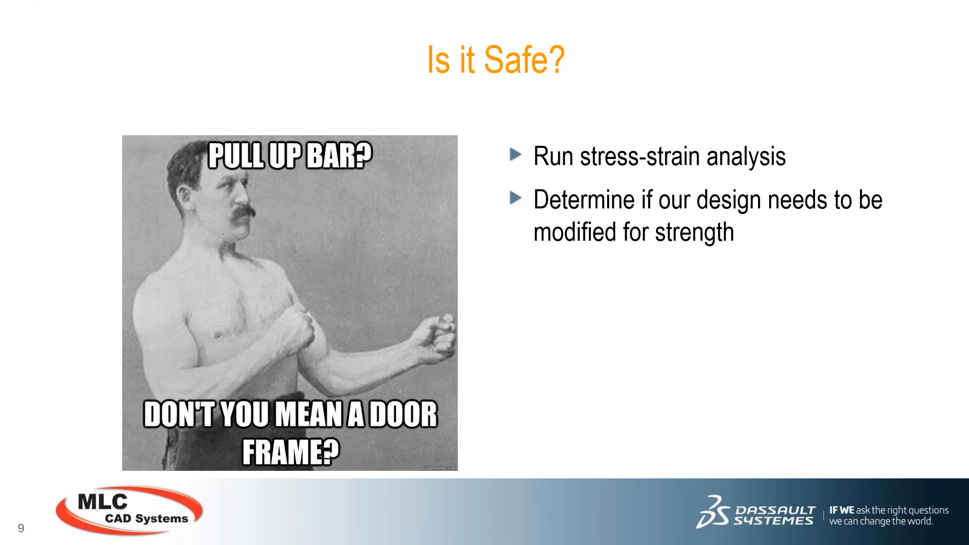